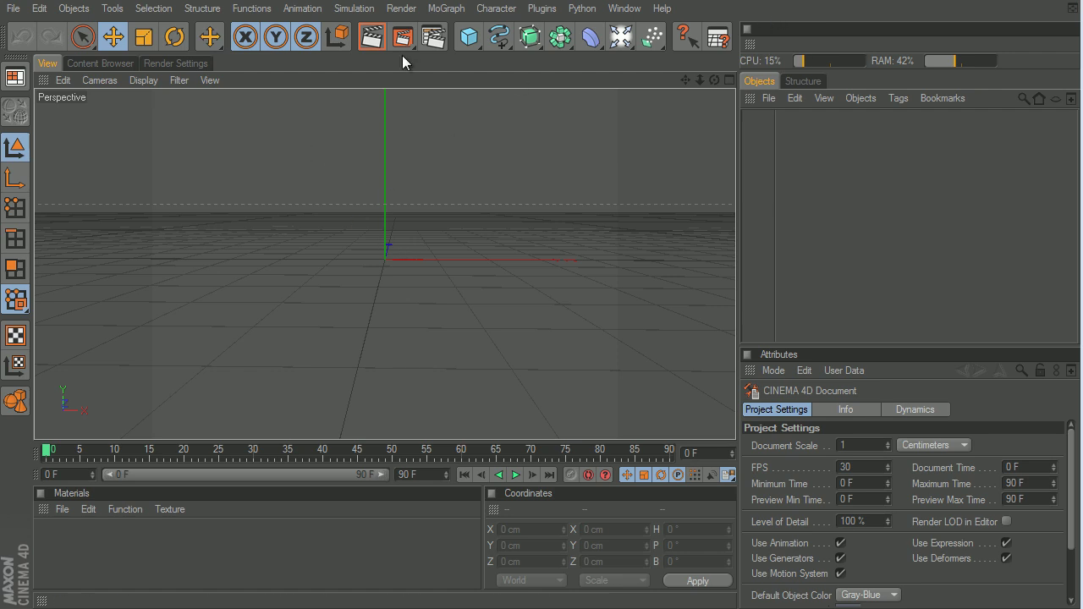
- Orbit the view to look down on the 1000 × 1000 cm plane with 15 × 15 segments
left_click_drag(714, 81, 539, 348)
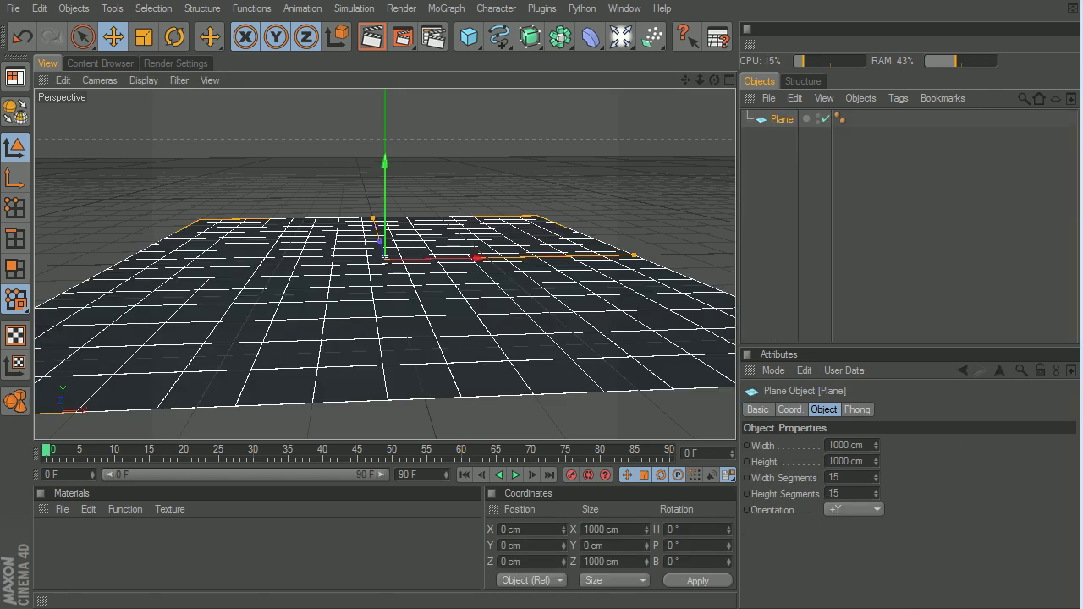
- Render the active view to preview the plane as cyan grid lines on black
left_click(370, 38)
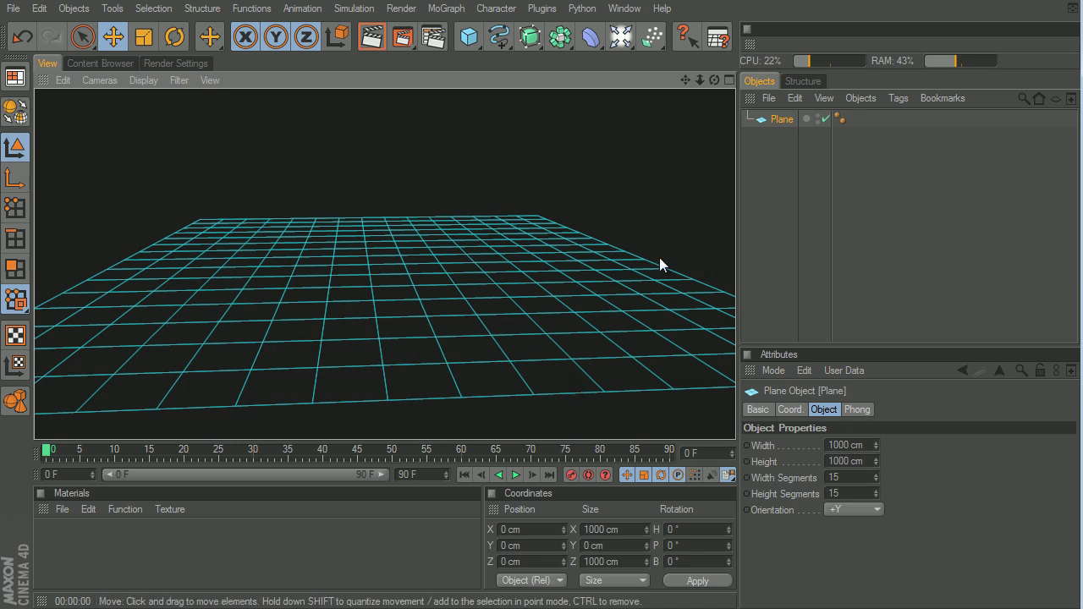
- Start a new empty scene and add a Plane and a Camera
left_click(763, 194)
left_click(13, 9)
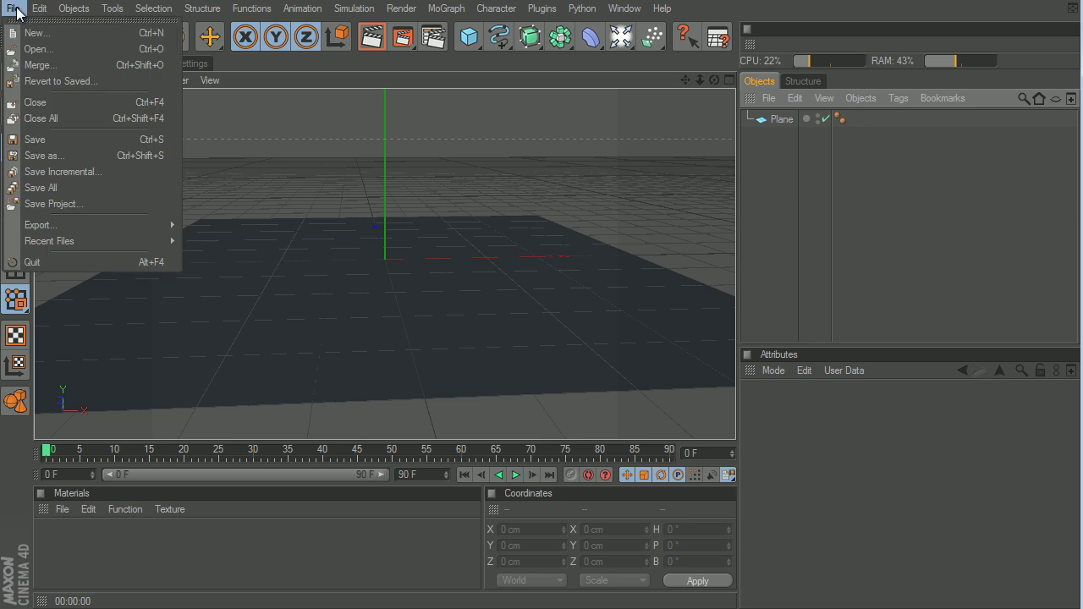
left_click(14, 9)
left_click(24, 30)
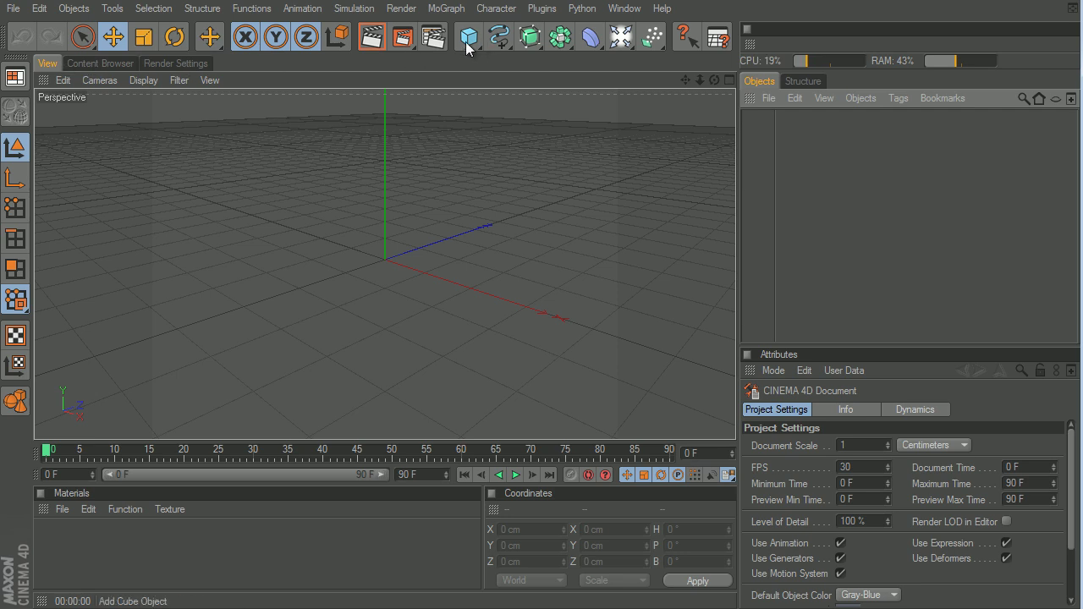
left_click_drag(465, 50, 582, 147)
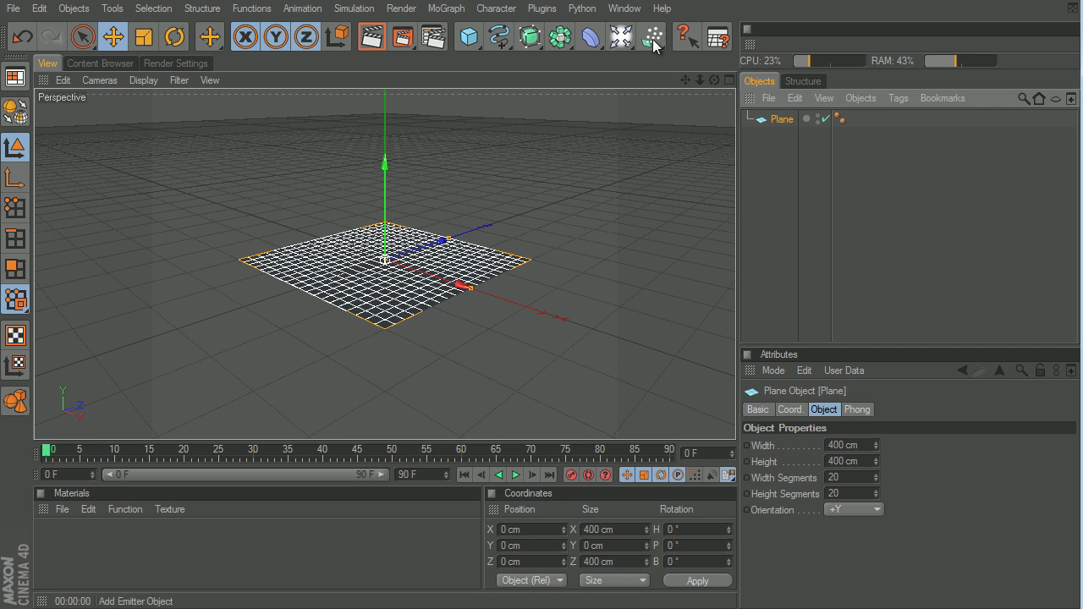
left_click_drag(620, 37, 698, 149)
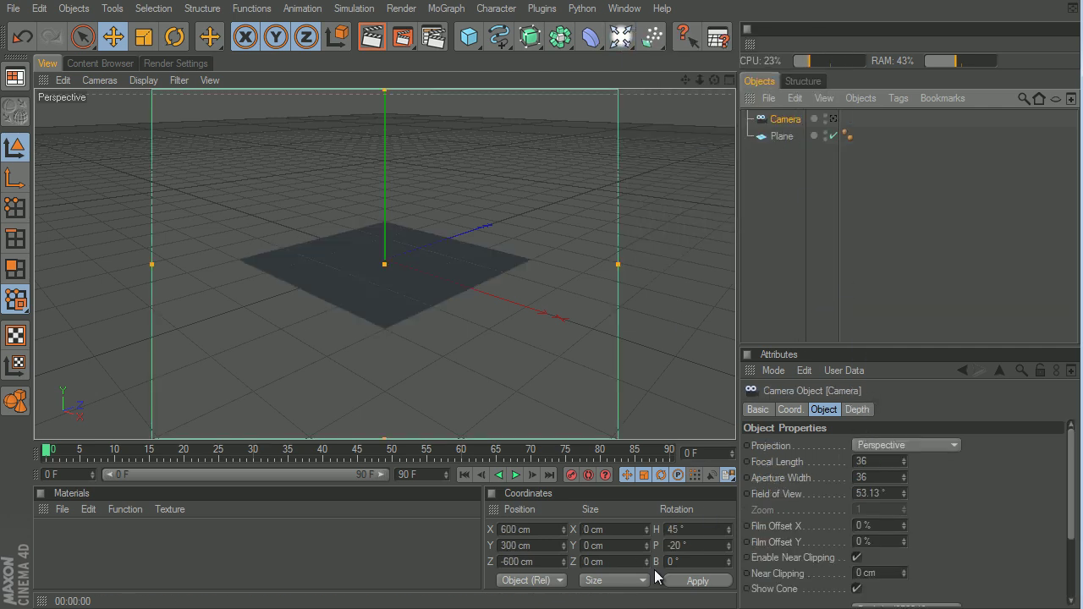
- Zero the camera's rotation and X/Y position so it sits at 0, 0, -600 cm, and view through it
double_click(707, 530)
type("0")
key("Tab")
key("BackSpace")
left_click(699, 580)
double_click(526, 529)
type("0")
key("Tab")
type("0")
left_click(704, 582)
left_click(833, 119)
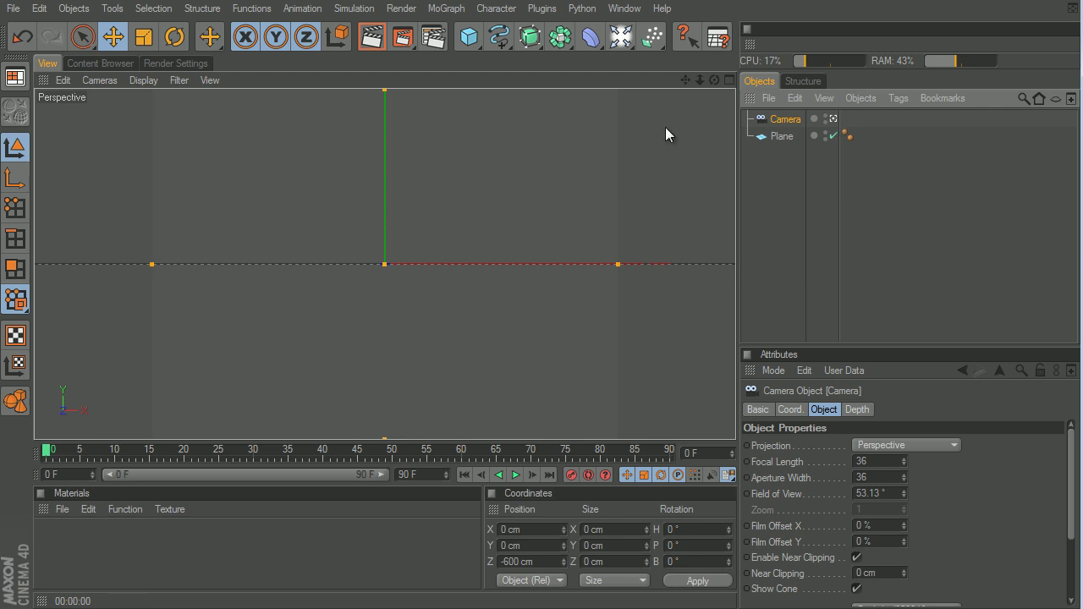
- Raise the camera slightly and stretch the plane wider
left_click_drag(685, 79, 542, 351)
left_click(832, 118)
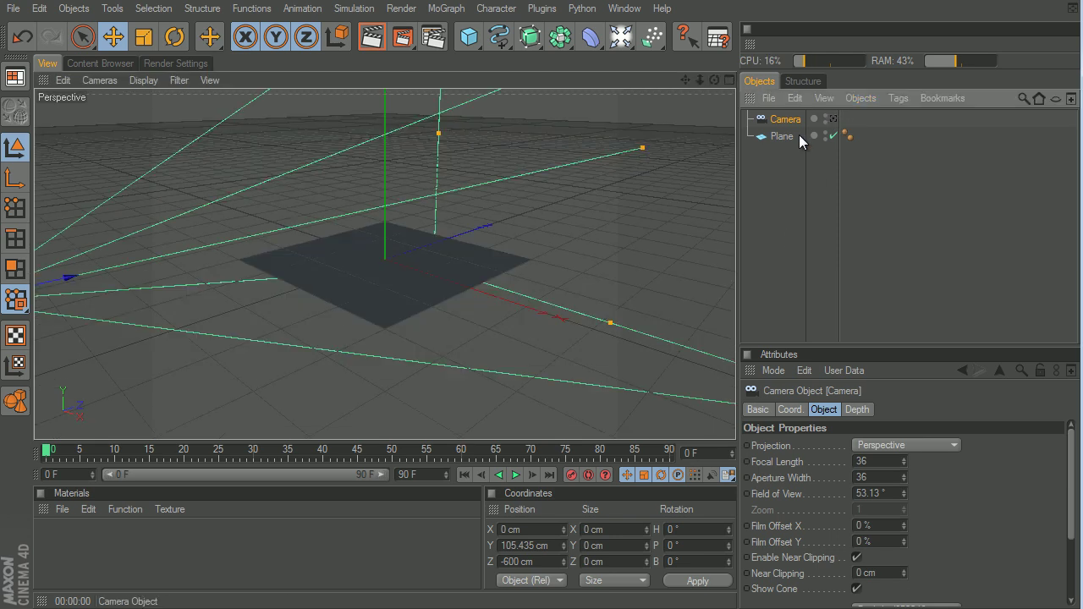
left_click(780, 138)
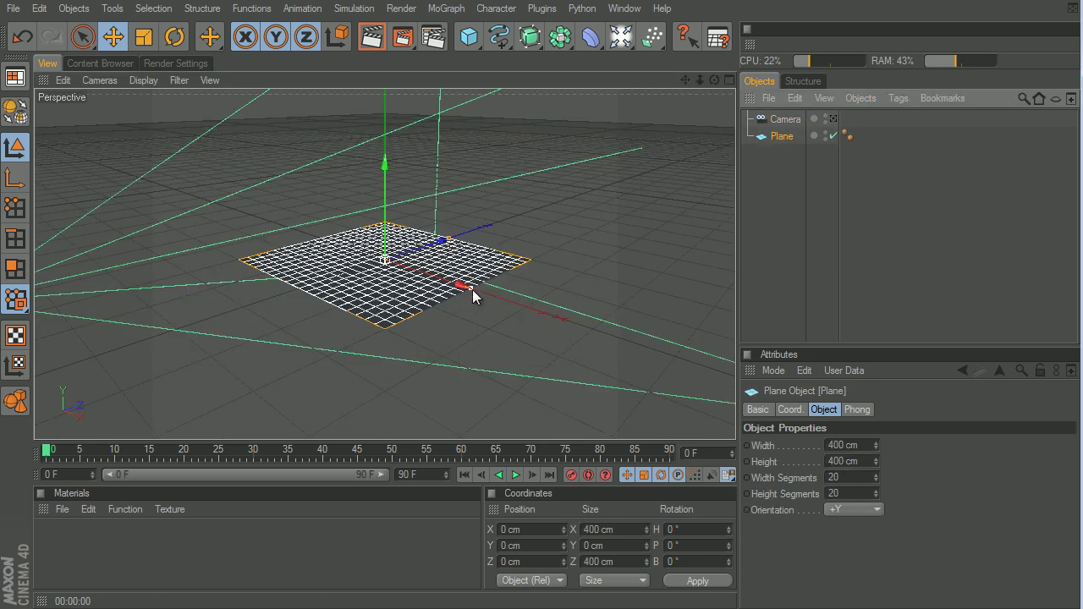
left_click_drag(473, 288, 546, 355)
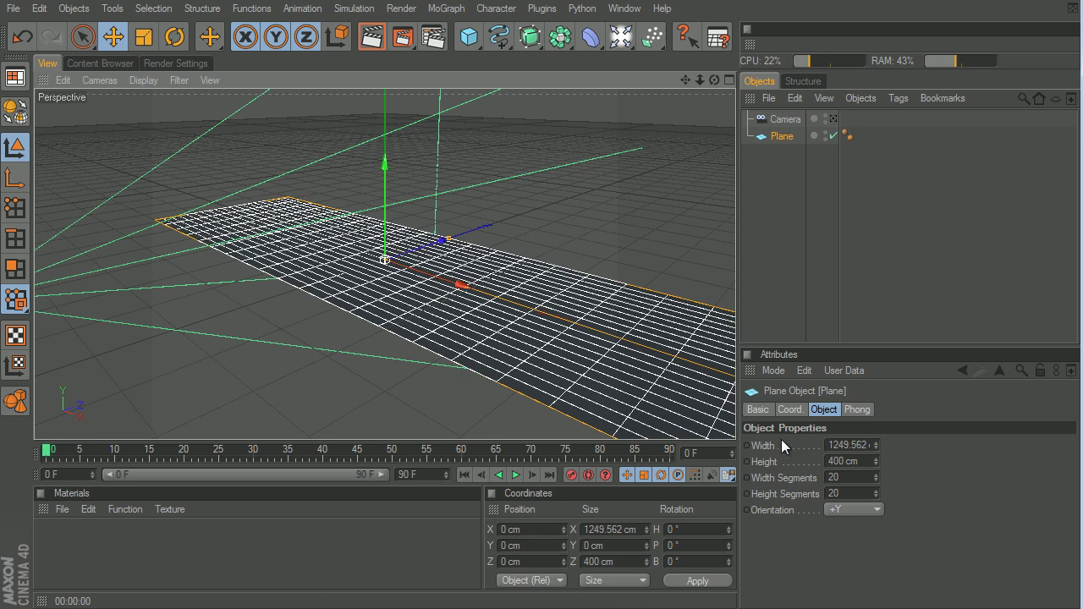
- Set the plane's width and height to 2000 cm
left_click(868, 444)
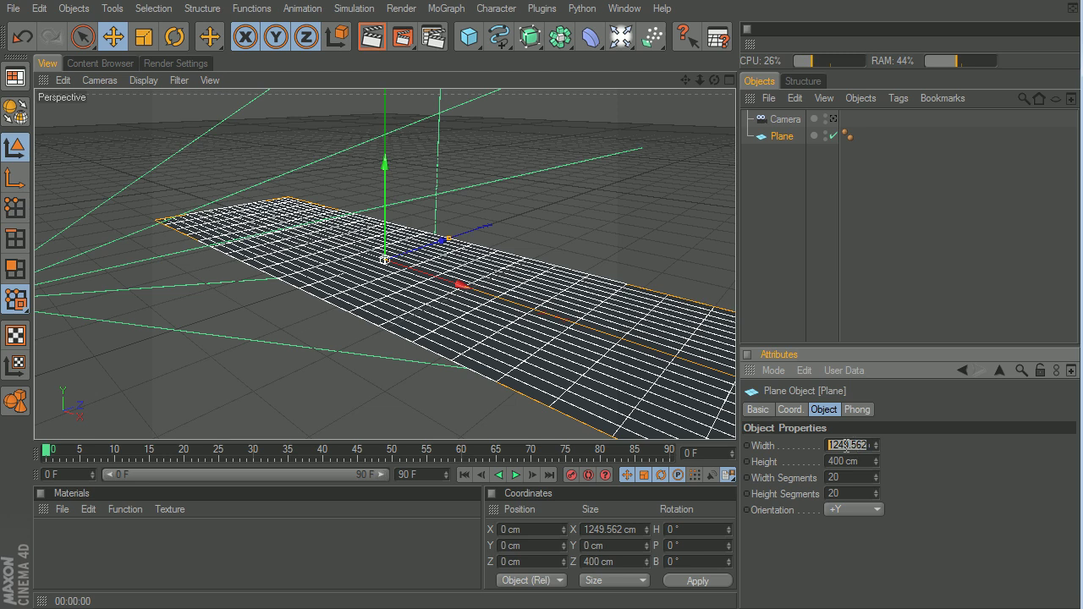
type("2")
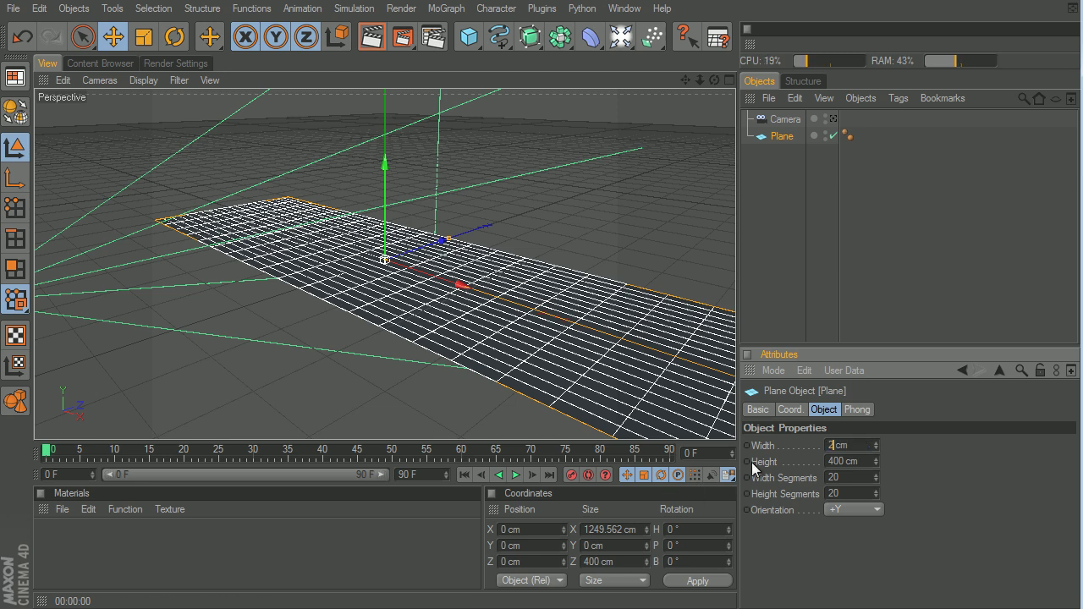
type("000")
key("Tab")
type("20")
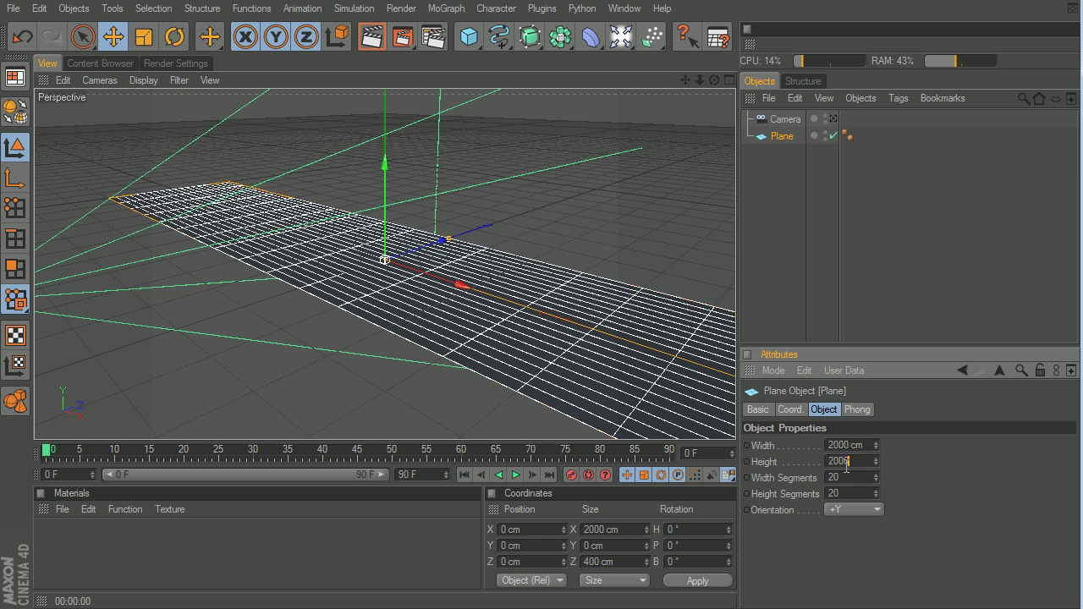
key("Return")
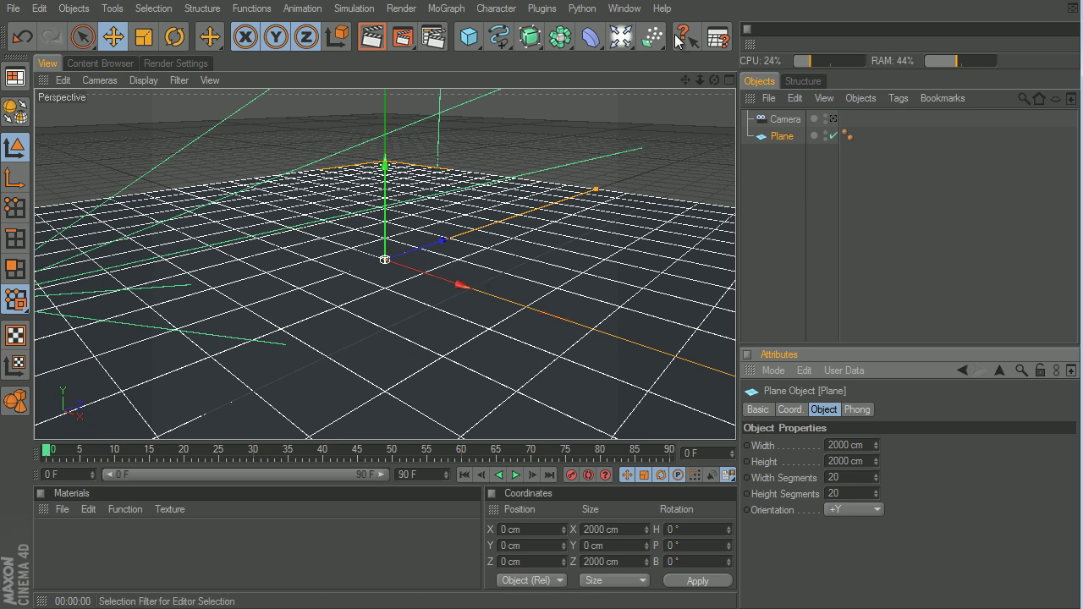
- Push the plane back along Z to about 273 cm
left_click_drag(713, 80, 533, 340)
left_click(831, 119)
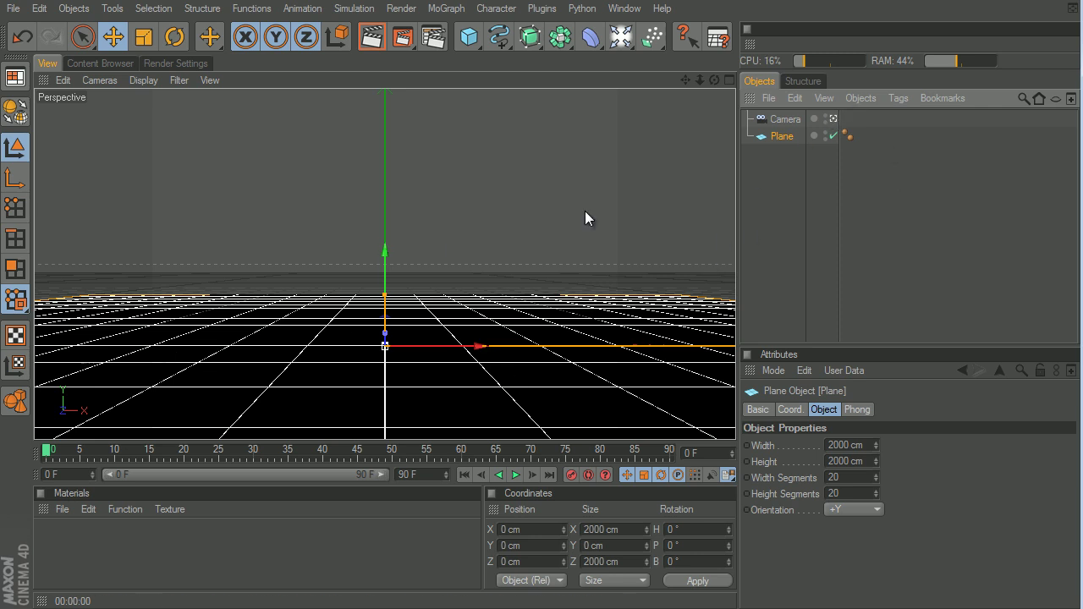
left_click(831, 120)
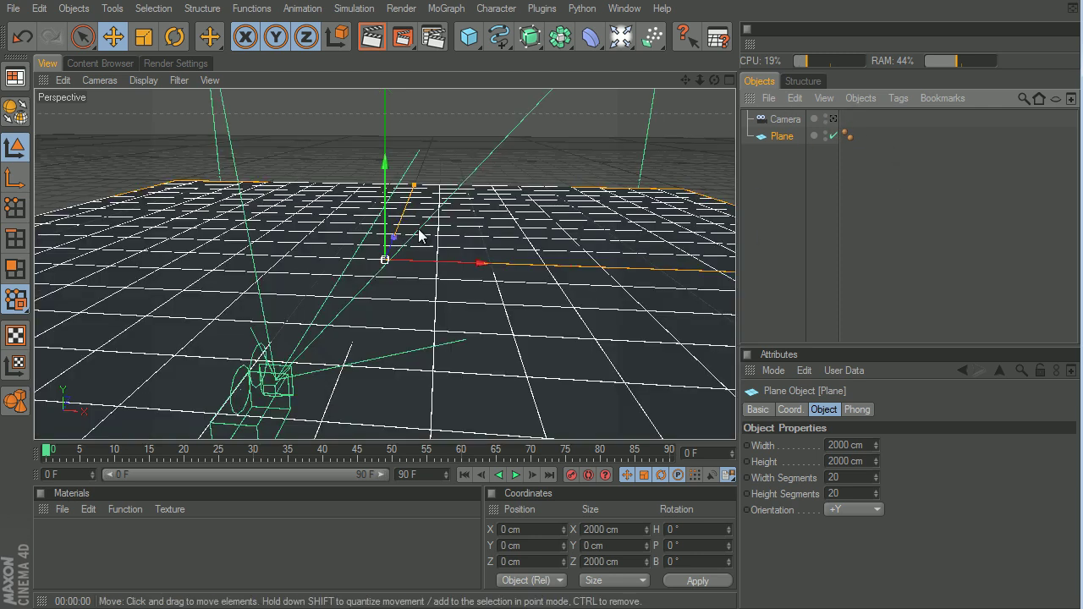
left_click_drag(398, 238, 542, 348)
left_click(794, 263)
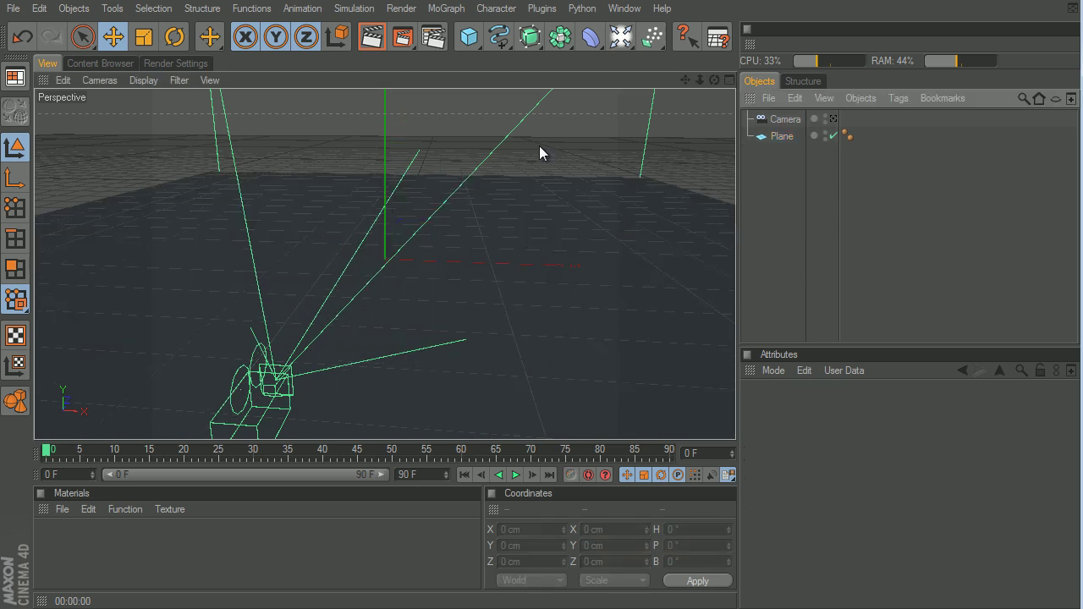
- Set the render output to the HDV/HDTV 720 29.97 preset, 1280 × 720 at 29.97 fps
left_click(175, 65)
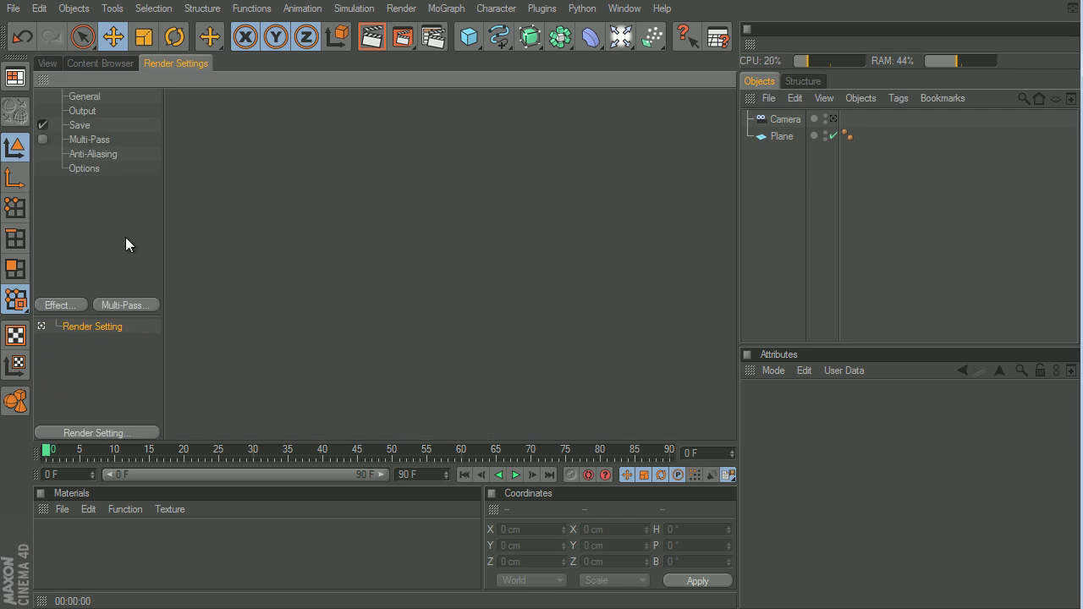
left_click(91, 110)
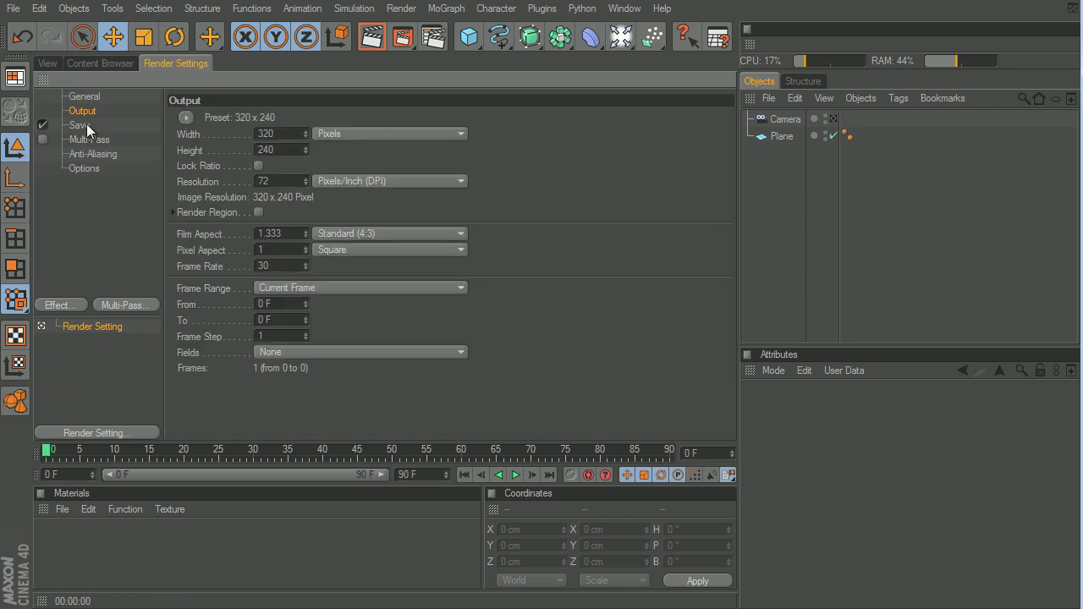
left_click(185, 117)
mouse_move(235, 166)
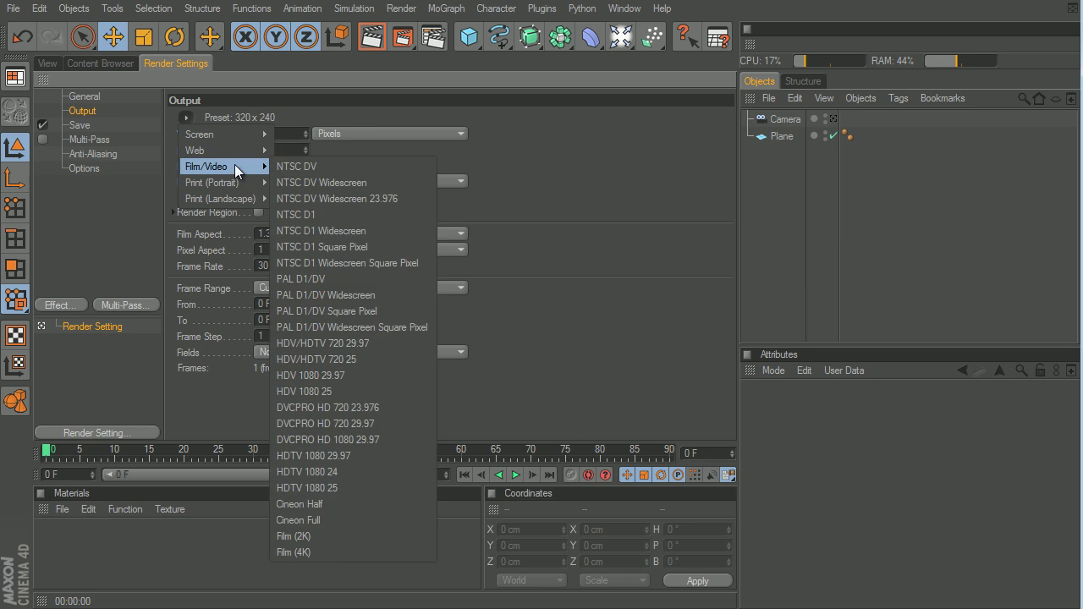
left_click(356, 342)
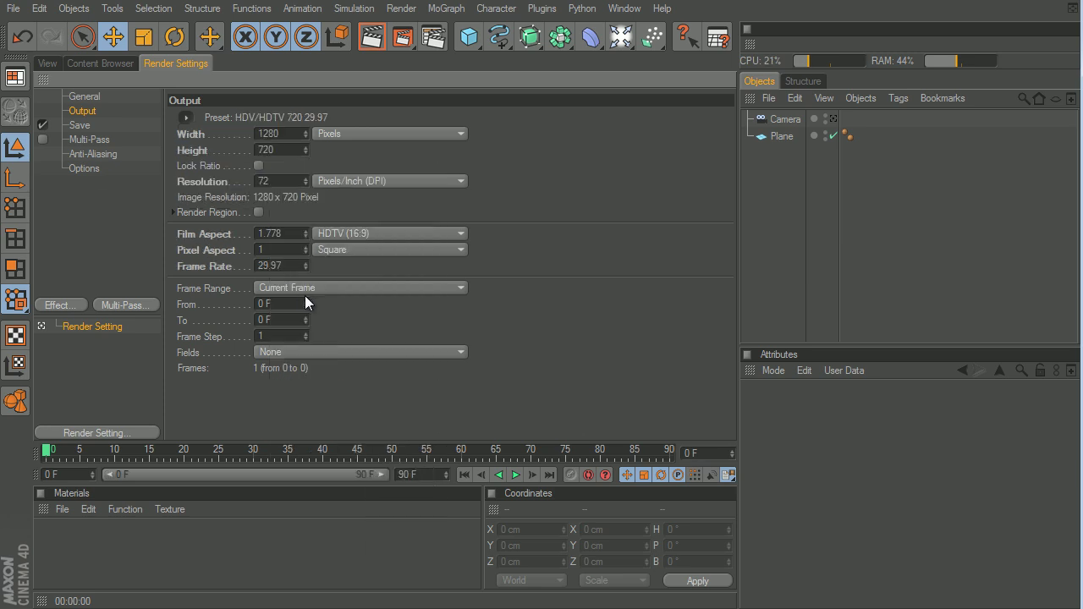
left_click(76, 308)
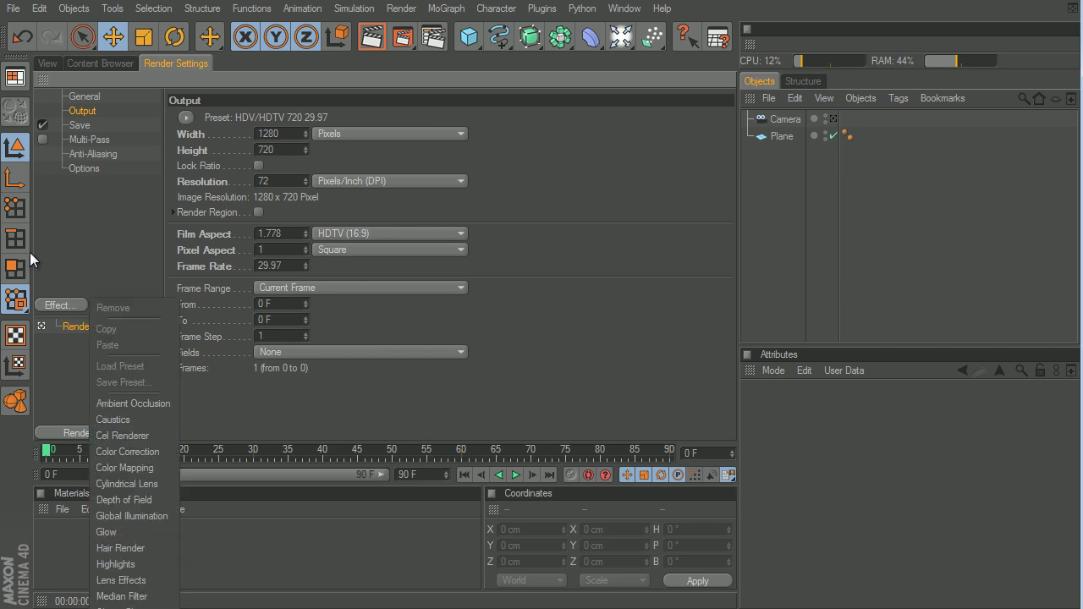
- Enable Cel Renderer edges and set the edge colour to bright cyan, hue 182°
left_click(140, 435)
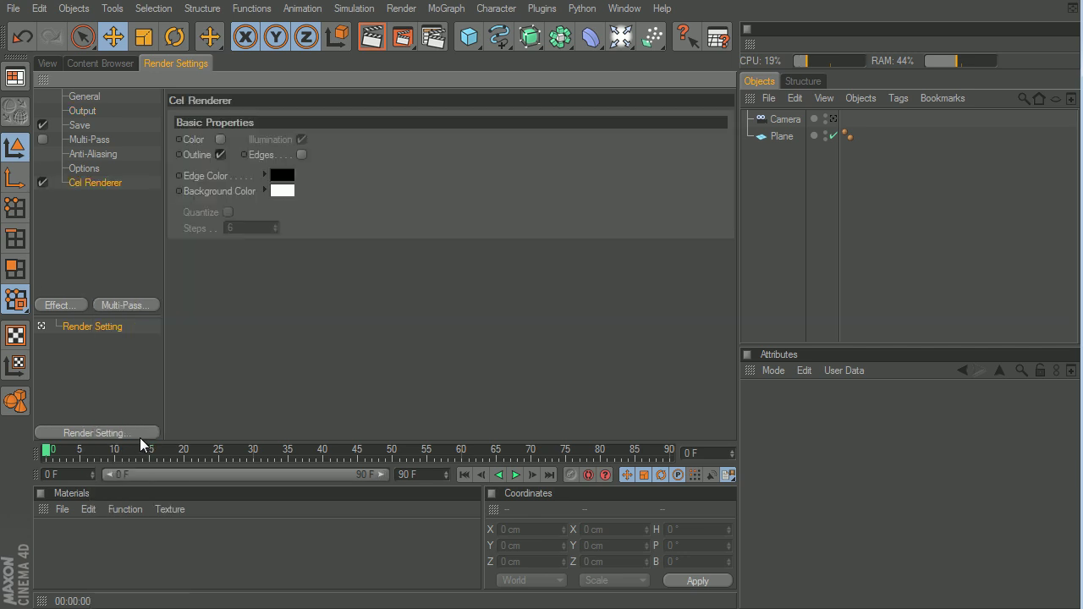
left_click(301, 155)
left_click(275, 189)
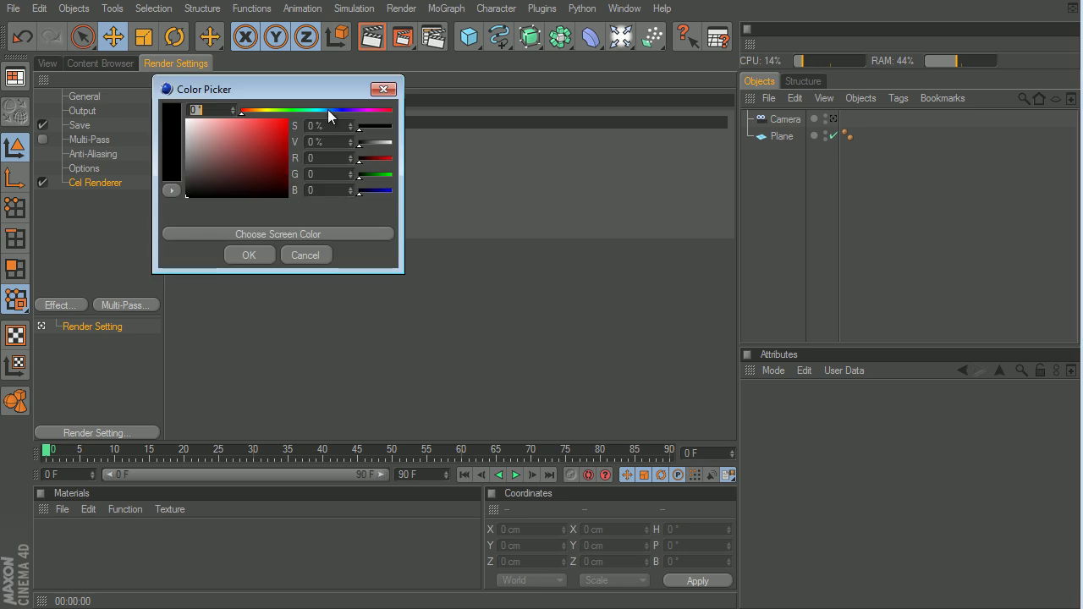
mouse_move(327, 109)
left_mouse_down()
mouse_move(295, 111)
mouse_move(318, 120)
left_mouse_up()
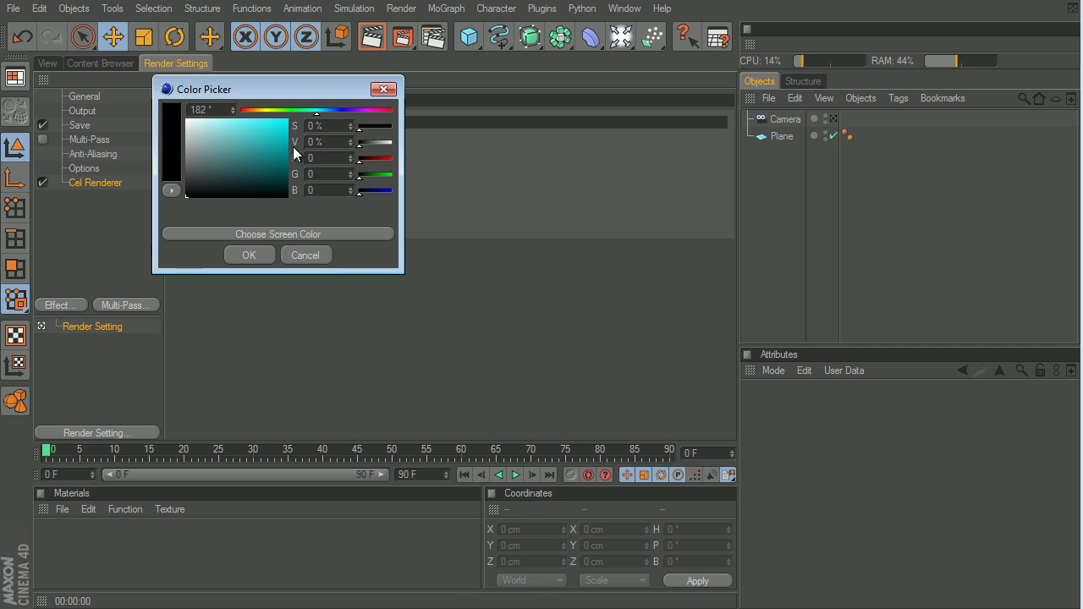
left_click_drag(269, 144, 266, 92)
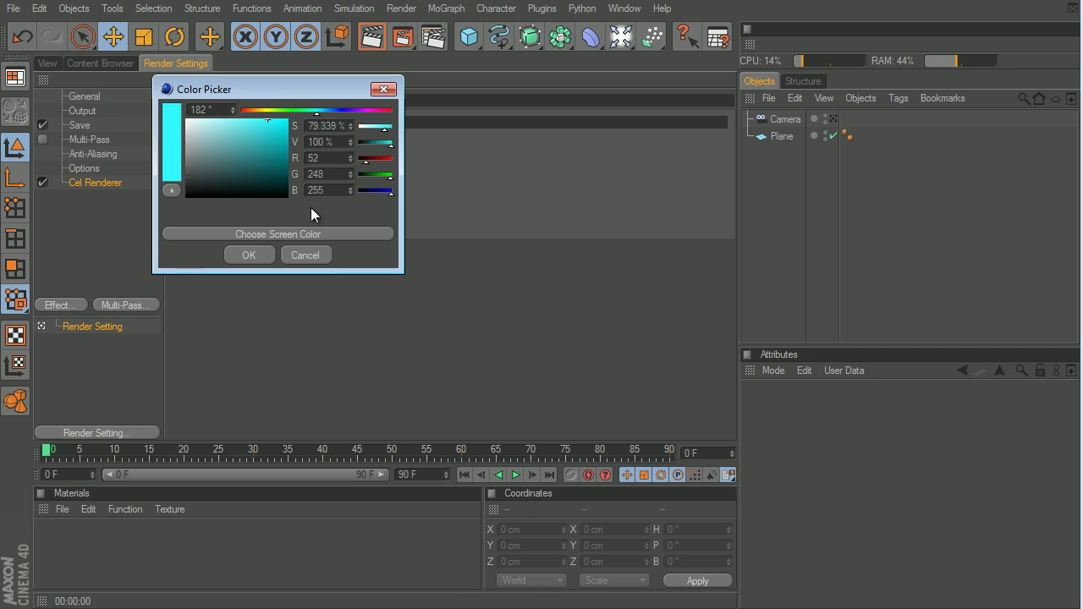
left_click(255, 253)
- Set the Cel Renderer background colour to black
left_click(282, 191)
left_click_drag(247, 178, 133, 227)
left_click(236, 279)
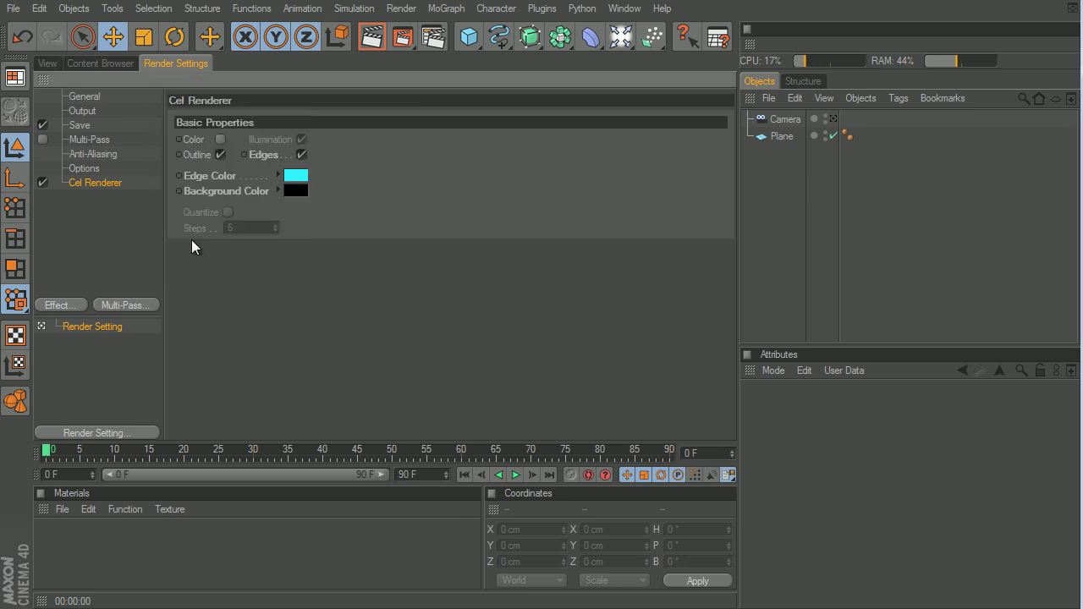
- Render through the camera to preview the cyan grid on black
left_click(49, 64)
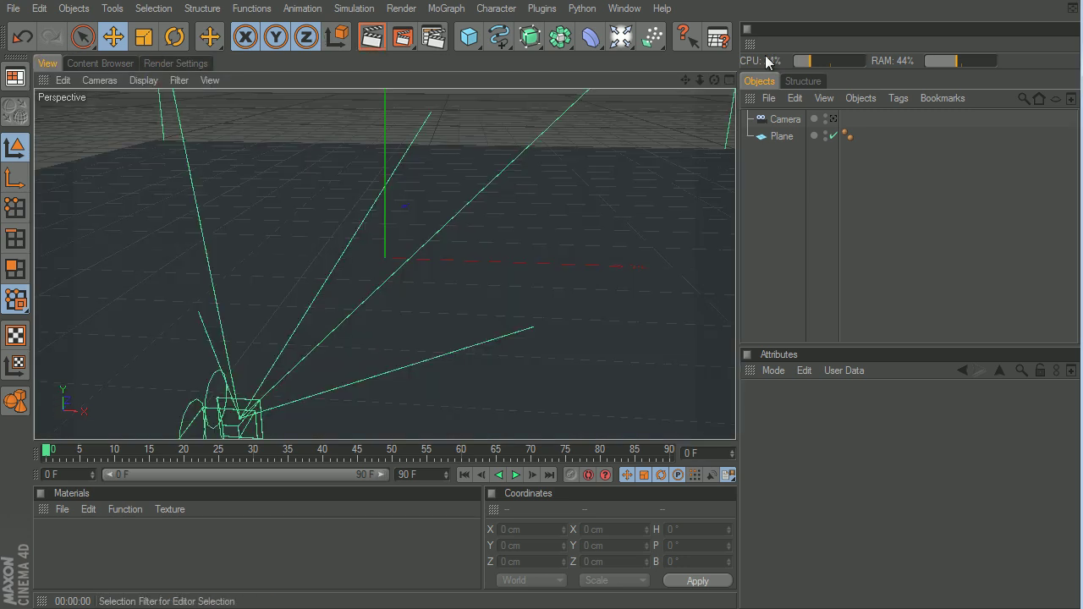
left_click(833, 118)
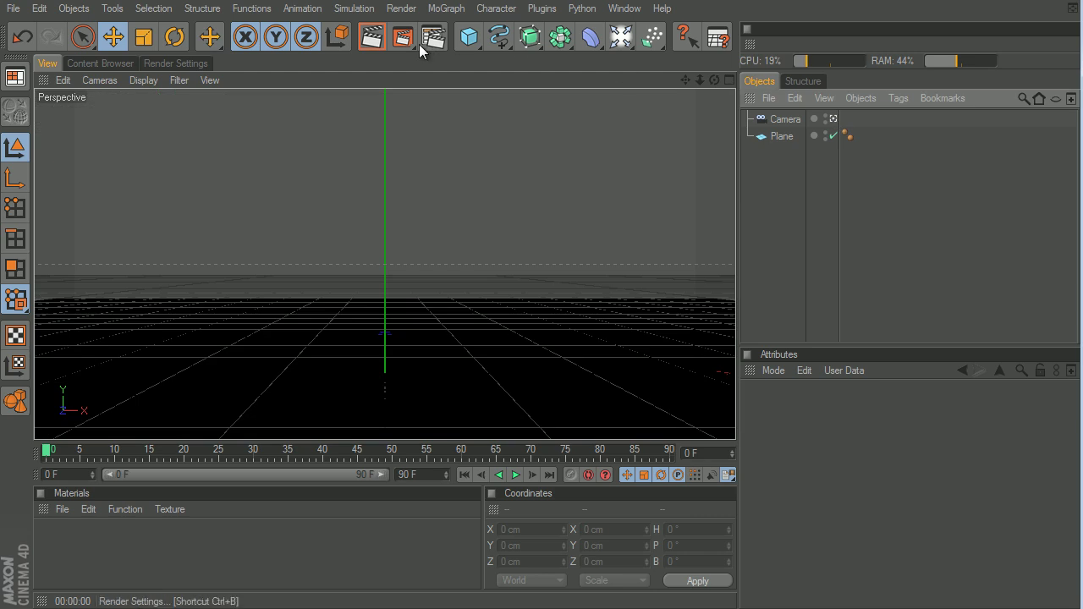
left_click(372, 36)
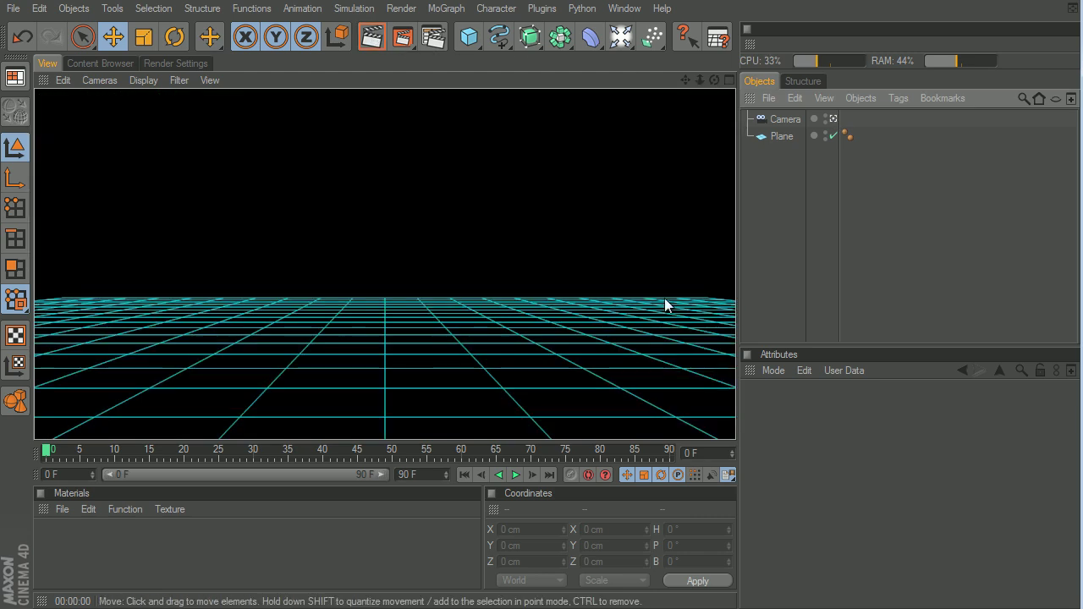
- Delete the Plane, leaving only the Camera in the scene
left_click(833, 119)
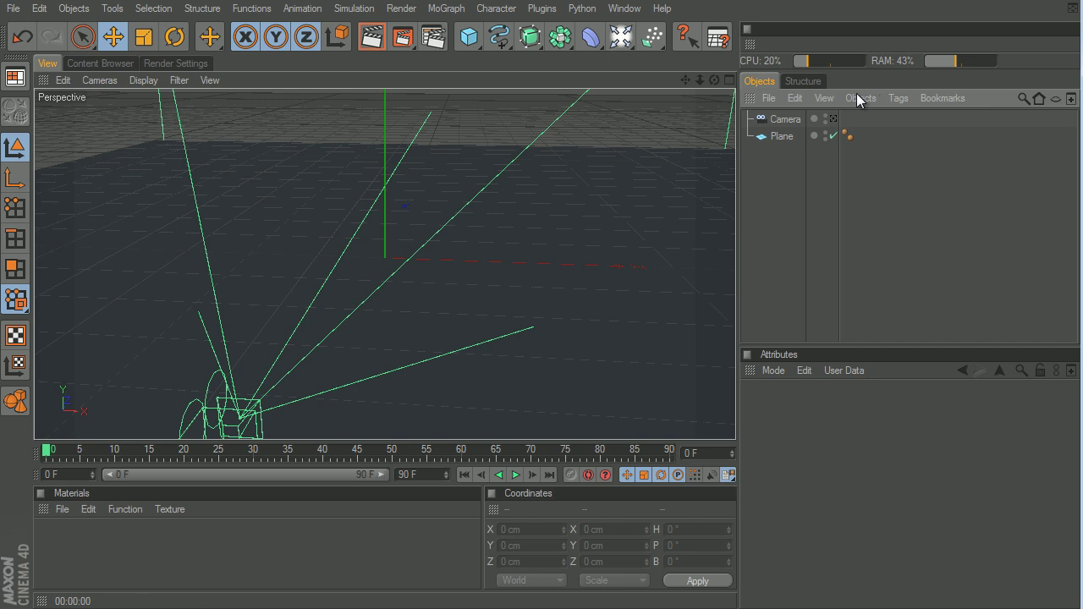
left_click(774, 135)
key("Delete")
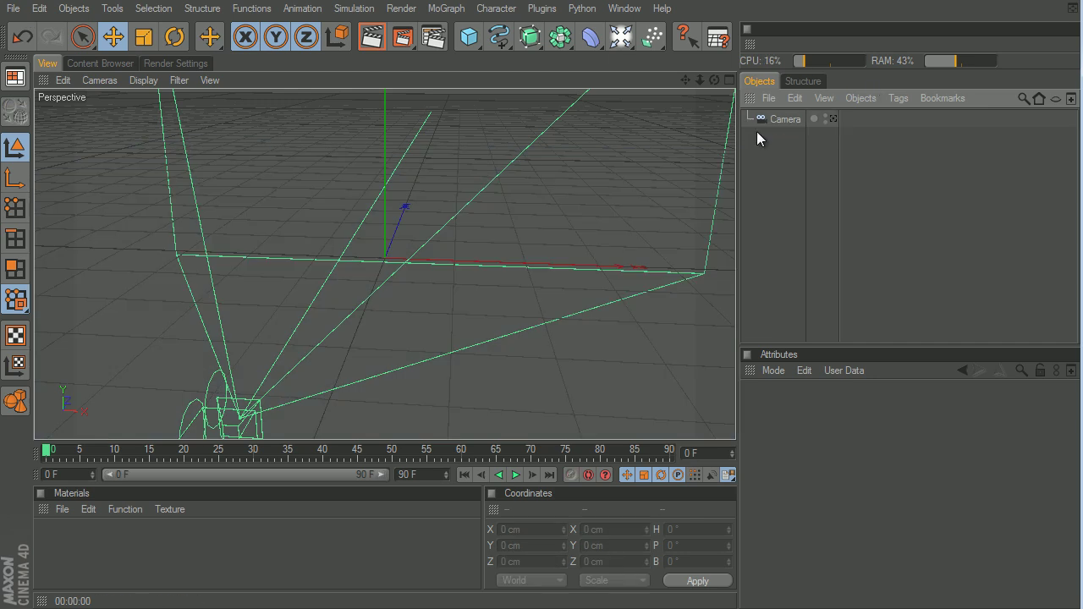
- Add the turret Null from the Content Browser's Stages folder to the scene
left_click(169, 63)
left_click(108, 59)
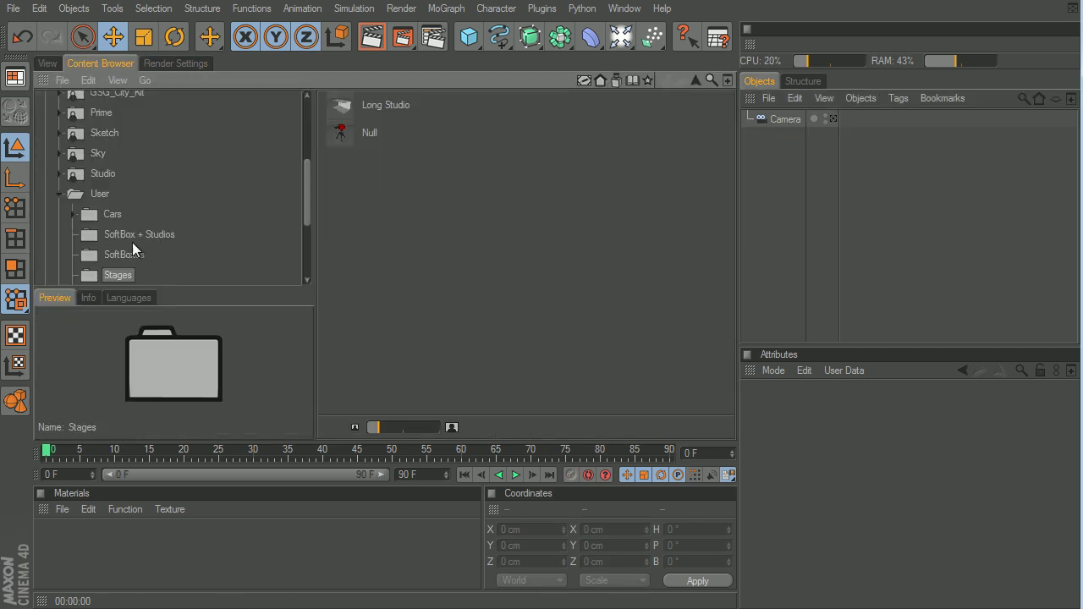
left_click_drag(356, 144, 765, 174)
- Frame the turret in a three-quarter view through the camera and render it
left_click(46, 64)
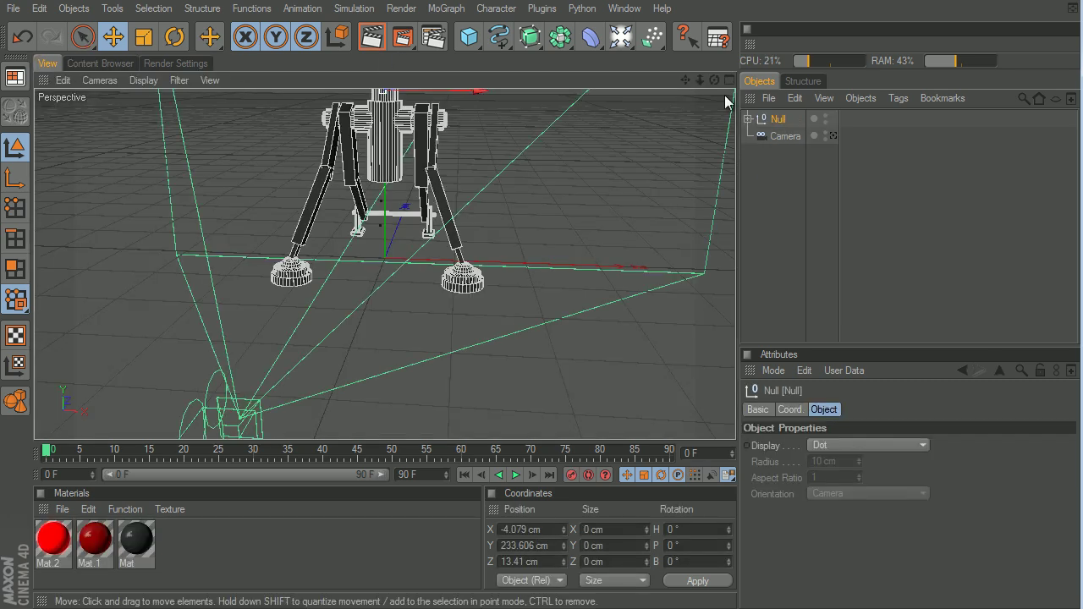
left_click(832, 136)
scroll(430, 260, "down", 5)
left_click_drag(685, 80, 542, 354)
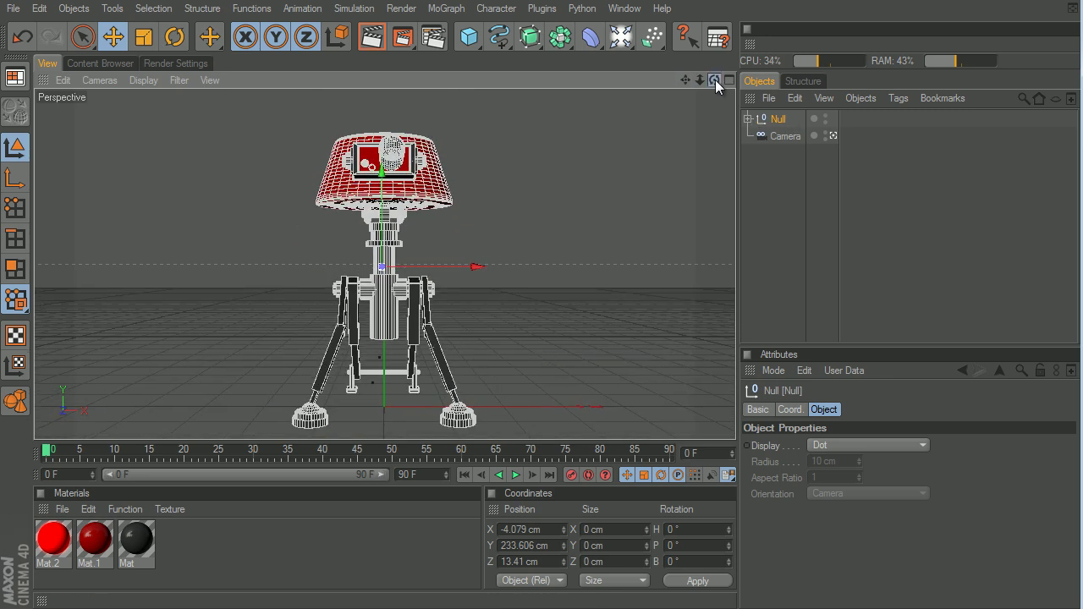
left_click_drag(715, 79, 541, 348)
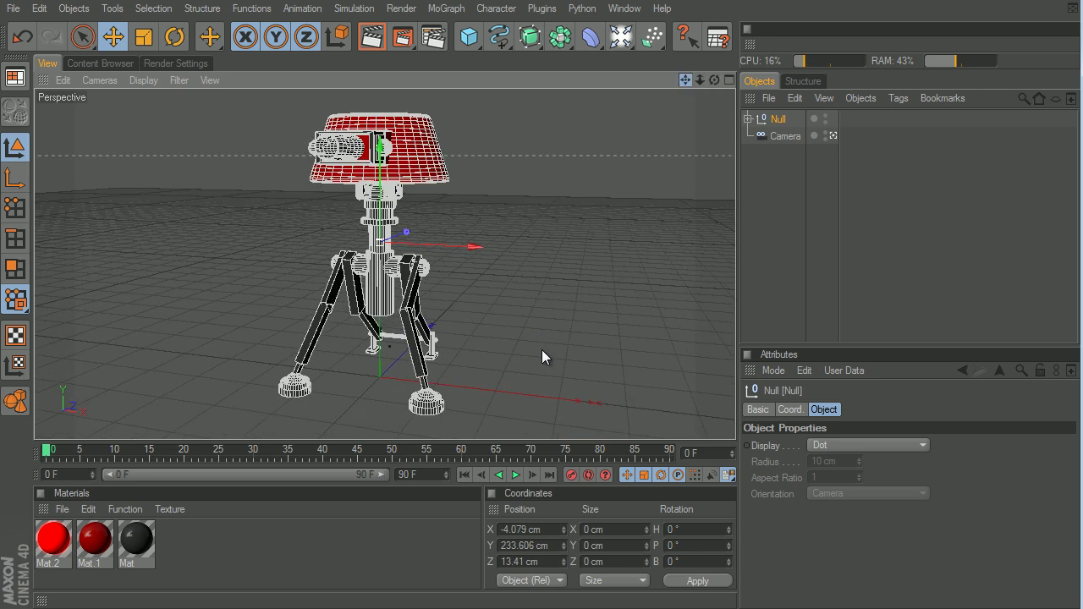
left_click_drag(546, 349, 542, 349, "alt")
left_click_drag(711, 76, 763, 193)
left_click(768, 215)
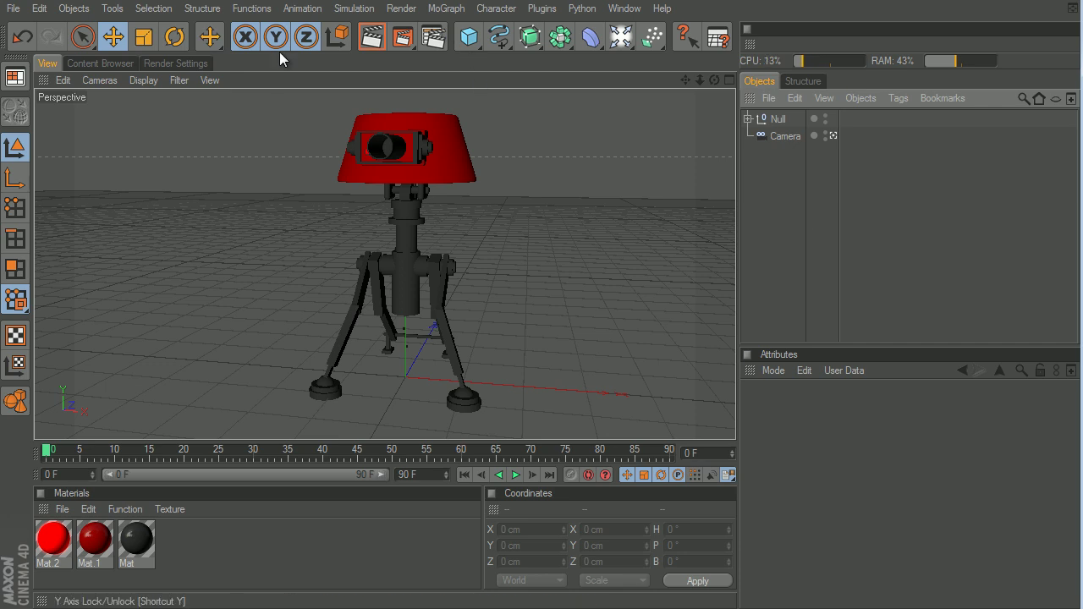
left_click(372, 38)
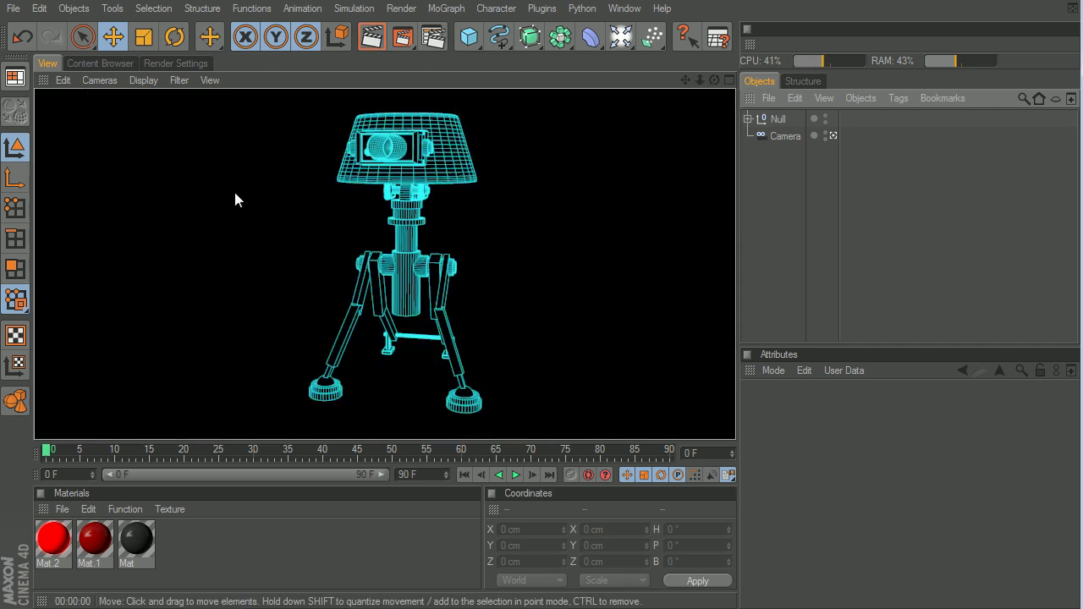
- Re-render the turret orbited so it faces right
left_click(715, 80)
mouse_move(530, 348)
left_mouse_down("alt")
mouse_move(542, 362)
mouse_move(538, 352)
left_mouse_up("alt")
left_click(372, 38)
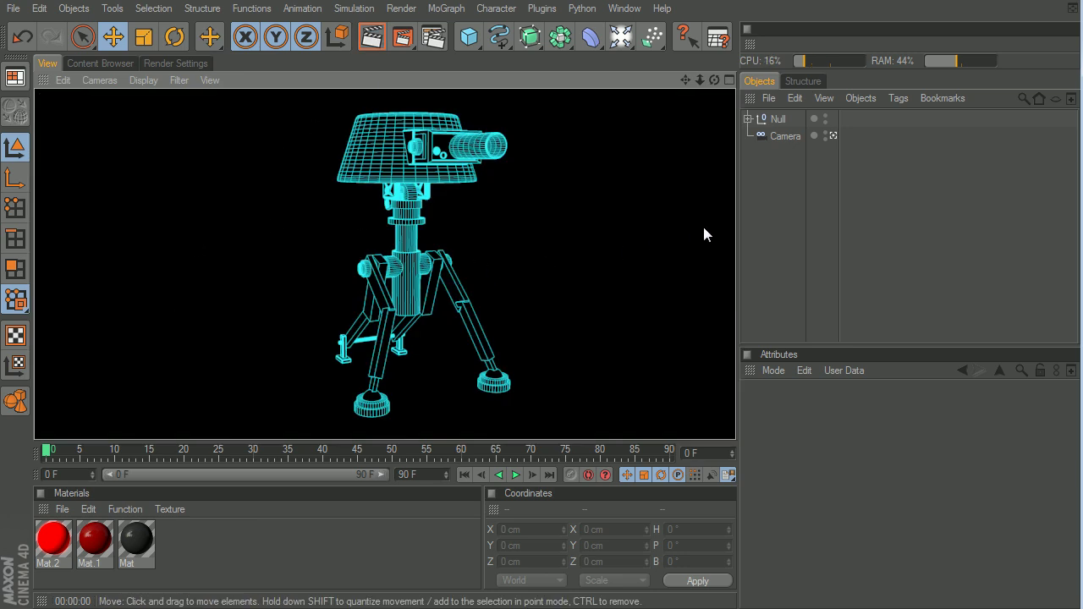
left_click(321, 169)
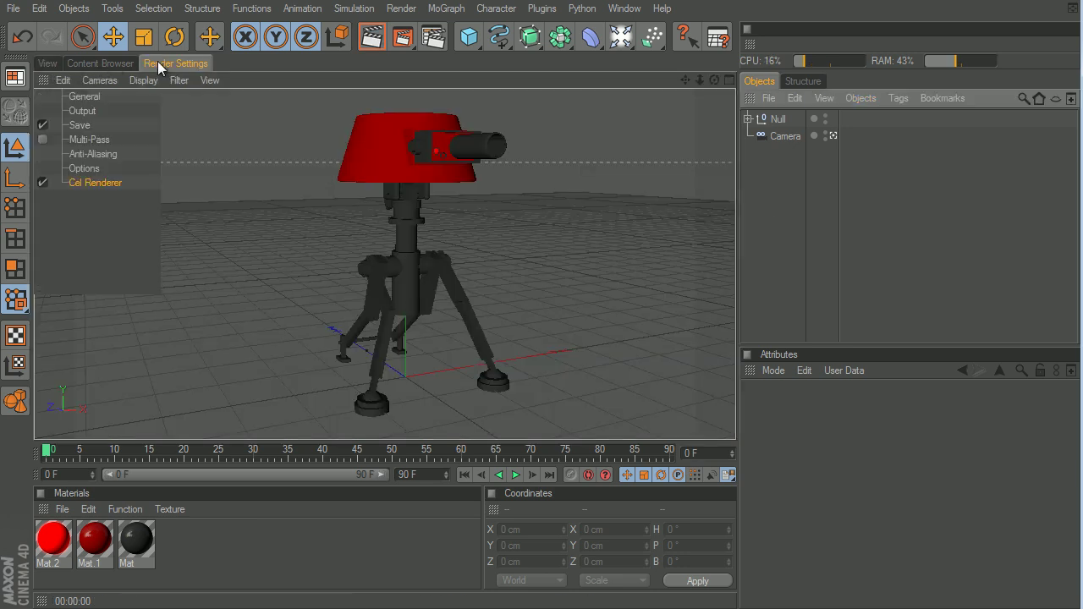
- Add Ambient Occlusion and Global Illumination effects to the render settings
left_click(157, 63)
left_click(58, 306)
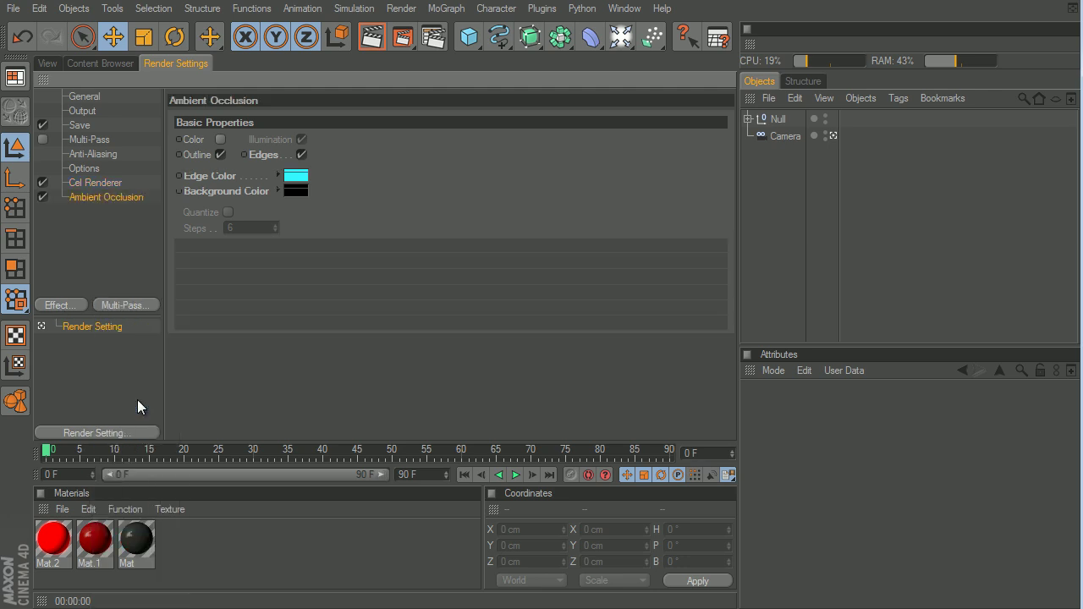
left_click(135, 402)
left_click(62, 306)
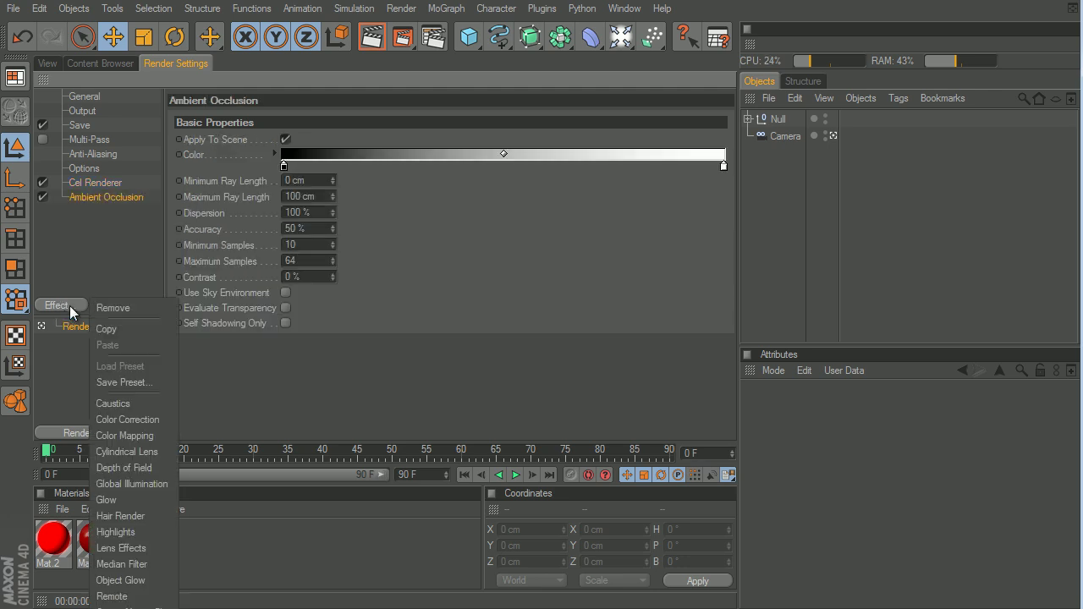
left_click(140, 484)
- Set GI Mode to IR + QMC (Still Image), keep stochastic samples at Medium, and render the turret
left_click(303, 152)
left_click(335, 228)
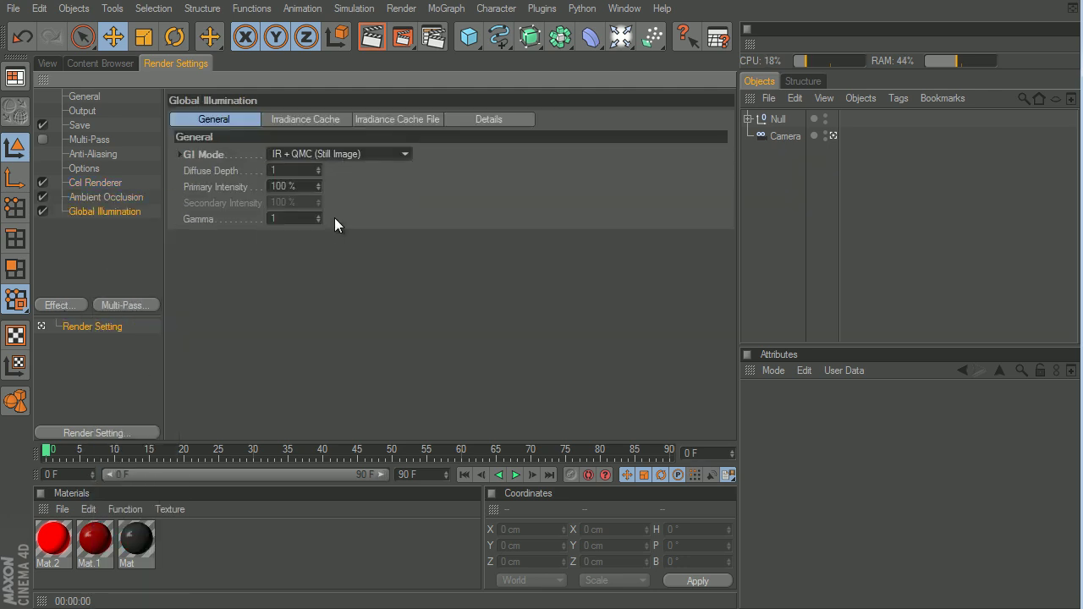
left_click(302, 119)
left_click(314, 153)
left_click(311, 153)
left_click(46, 63)
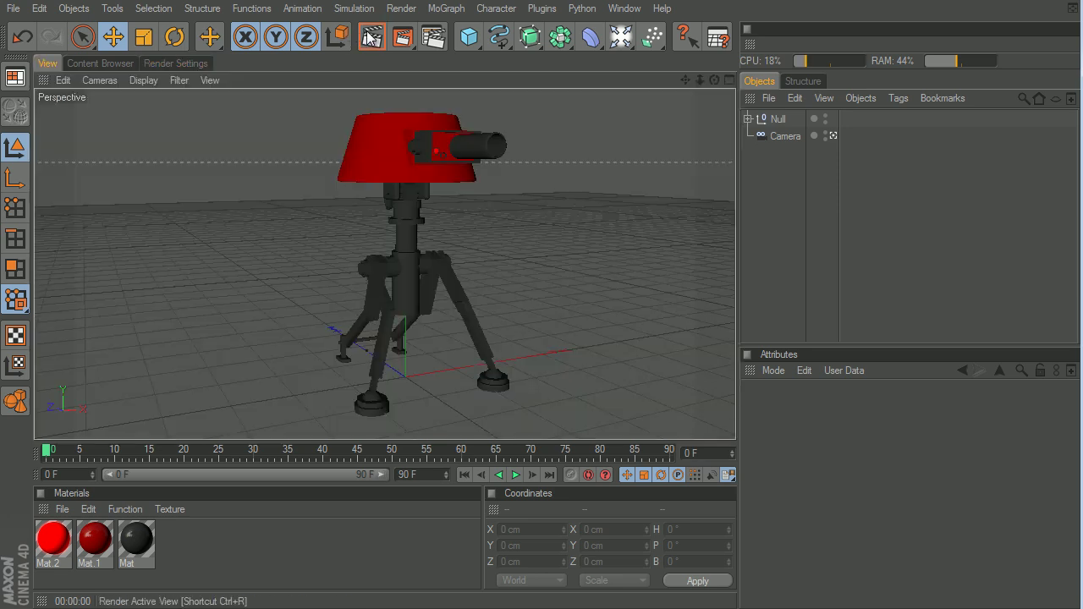
left_click(369, 38)
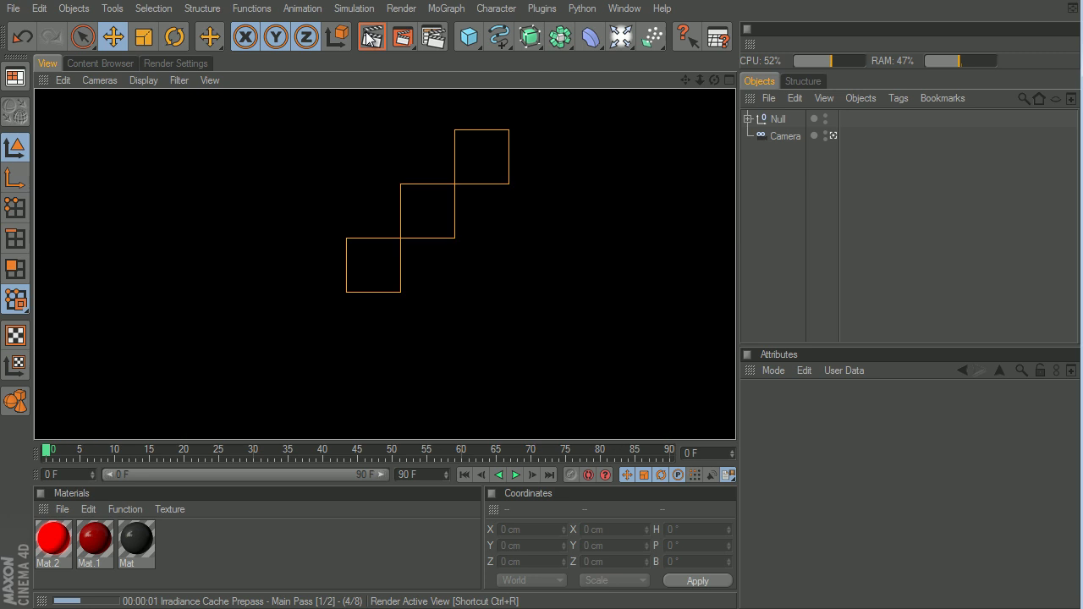